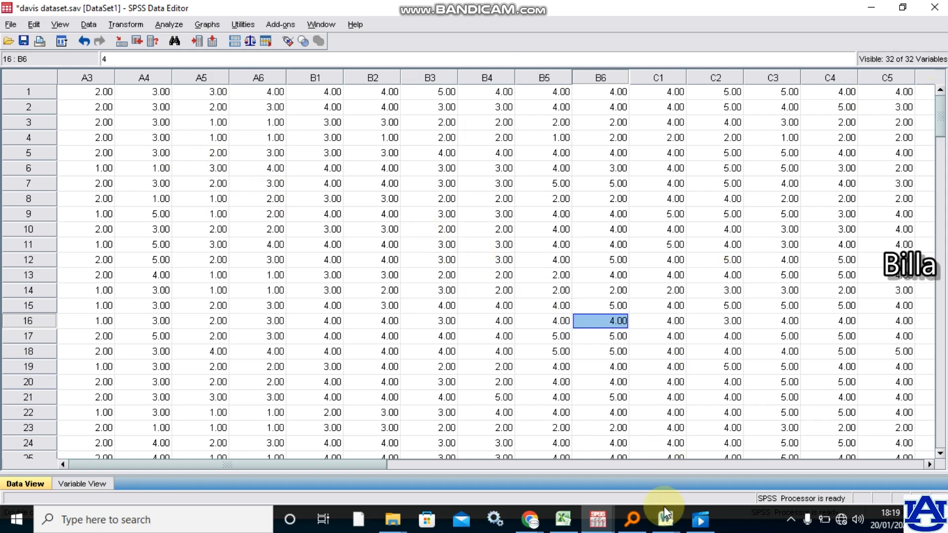
# - Switch to the Tax 4 & 5 Word document and review Table 9 on the tax collection approaches of SMEs
pyautogui.click(755, 438)
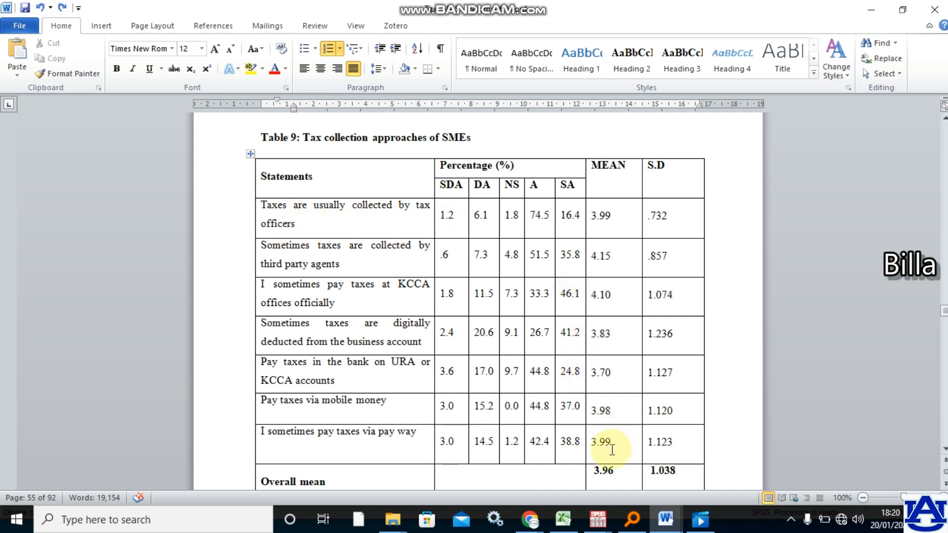
# - Return to the davis dataset in SPSS, start a Frequencies analysis and remove Number of years [A6] from its variables
pyautogui.click(601, 517)
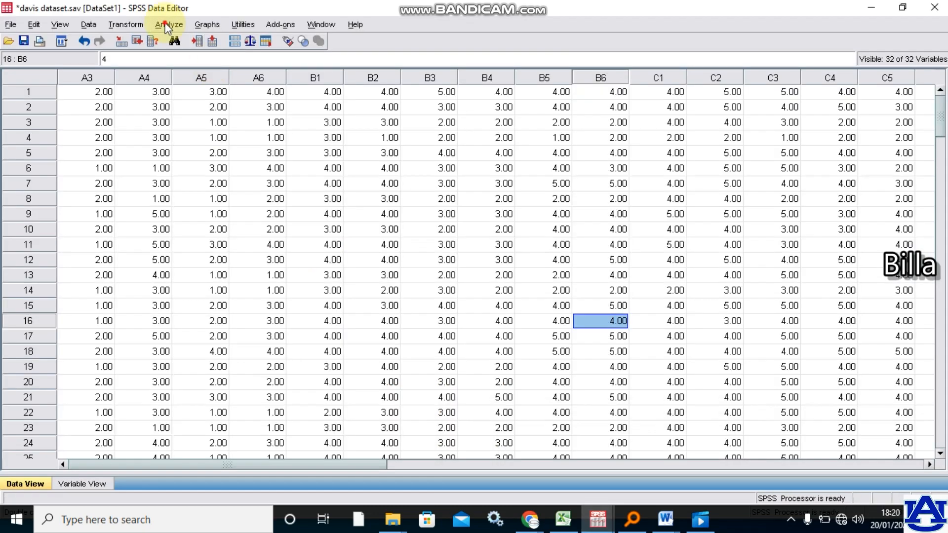
pyautogui.click(168, 25)
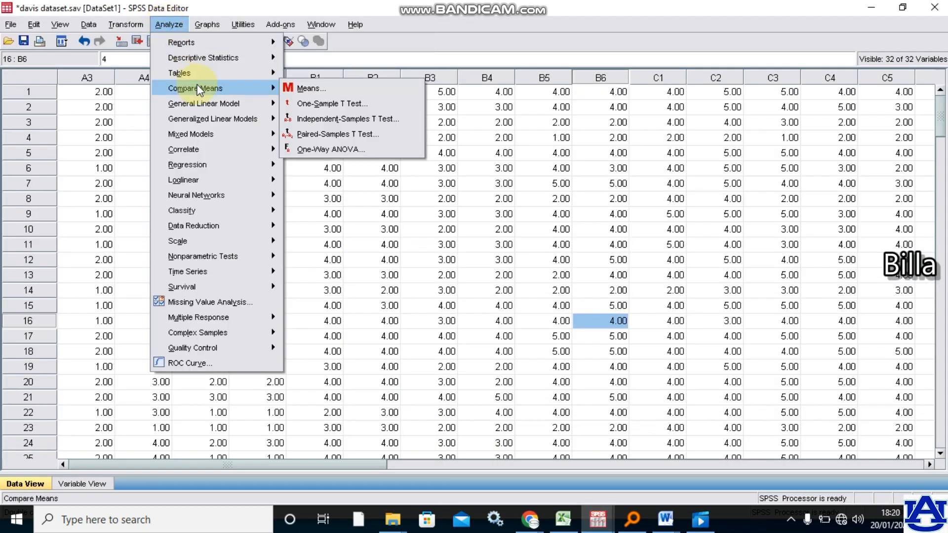
pyautogui.moveTo(257, 44)
pyautogui.moveTo(264, 61)
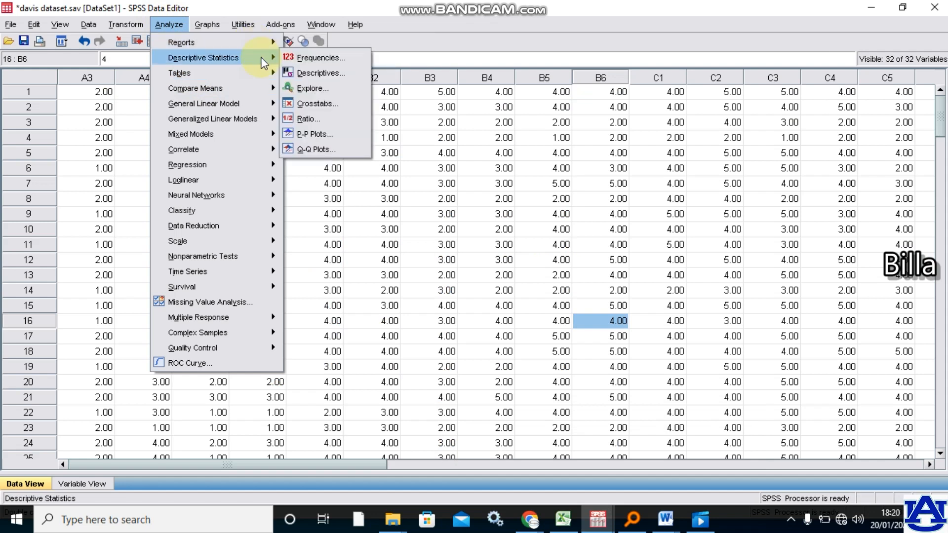
pyautogui.click(320, 59)
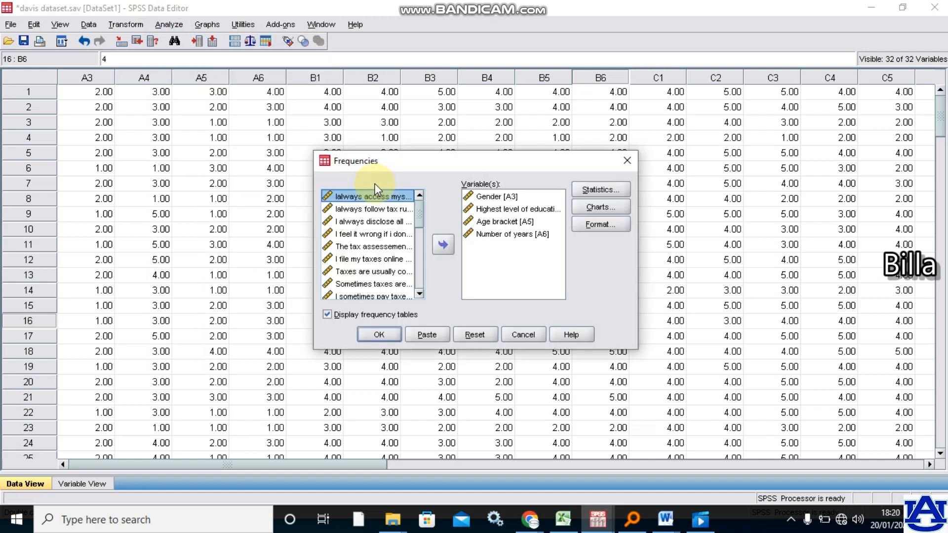
pyautogui.click(471, 199)
pyautogui.keyDown('ctrl'); pyautogui.click(472, 208); pyautogui.keyUp('ctrl')
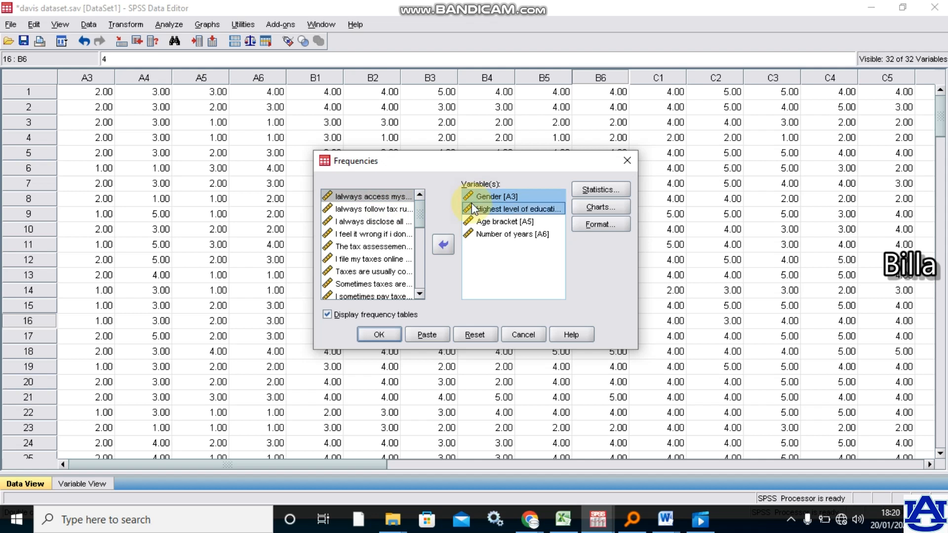
pyautogui.keyDown('ctrl'); pyautogui.click(475, 221); pyautogui.keyUp('ctrl')
pyautogui.click(476, 234)
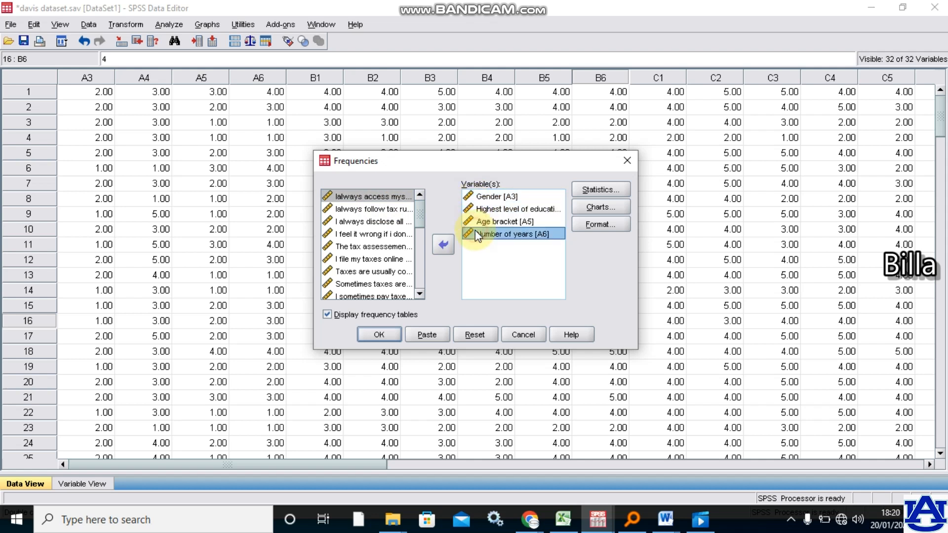
pyautogui.click(443, 244)
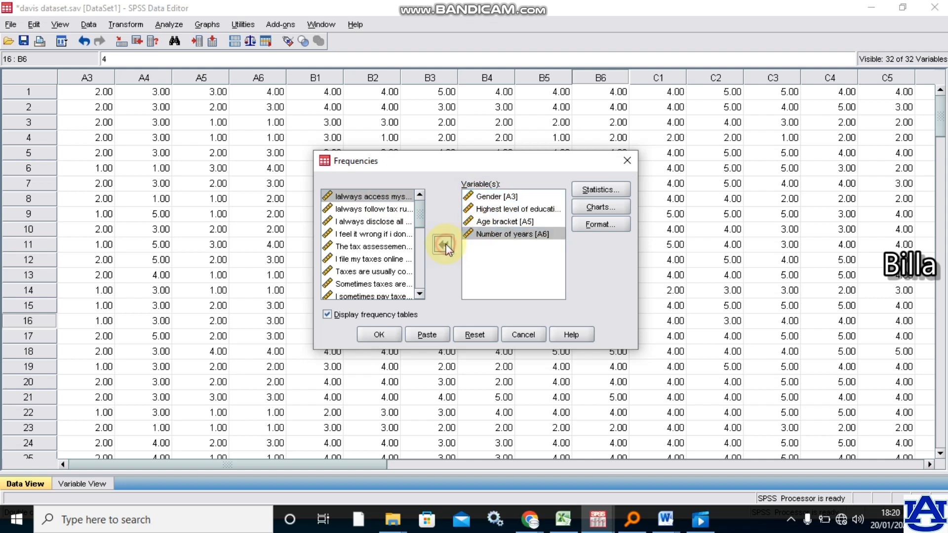
# - Run the Frequencies analysis on Gender, Highest level of education and Age bracket
pyautogui.click(479, 197)
pyautogui.keyDown('ctrl'); pyautogui.click(481, 209); pyautogui.keyUp('ctrl')
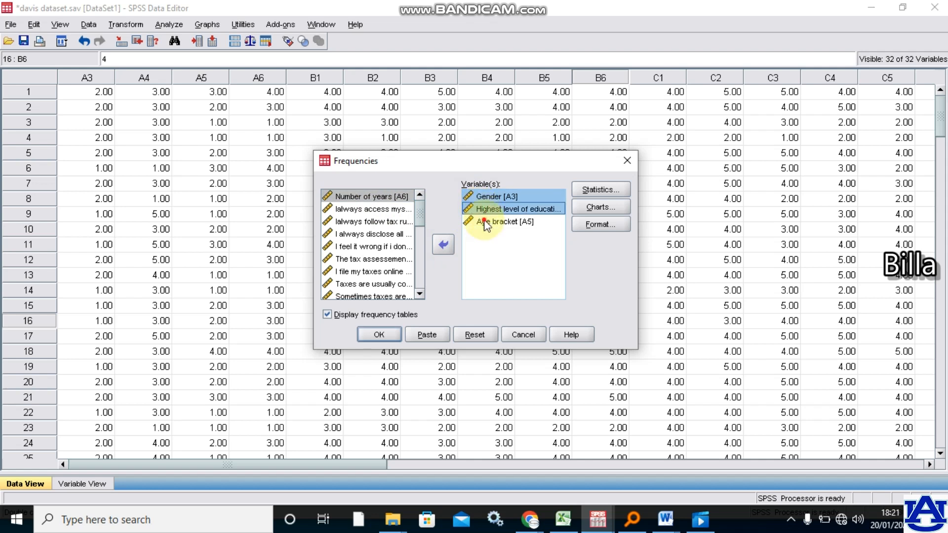
pyautogui.keyDown('ctrl'); pyautogui.click(483, 222); pyautogui.keyUp('ctrl')
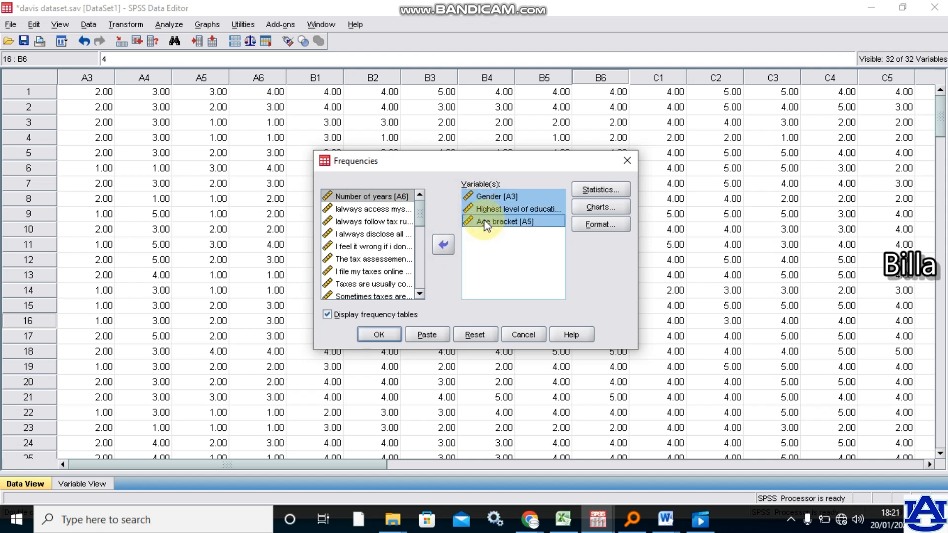
pyautogui.click(379, 335)
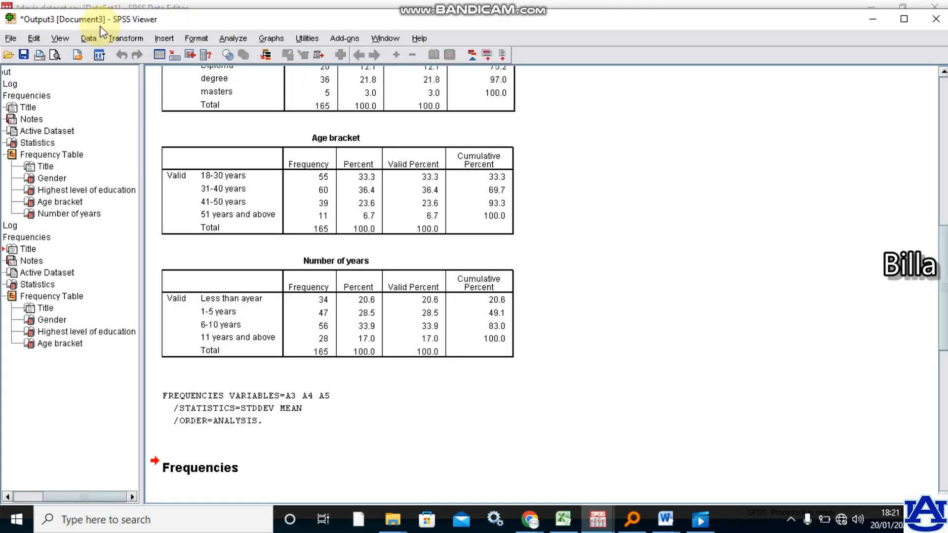
# - Start a Descriptives analysis, remove all its current variables, and mark the first two tax assessment statements in the source list
pyautogui.click(226, 37)
pyautogui.moveTo(314, 75)
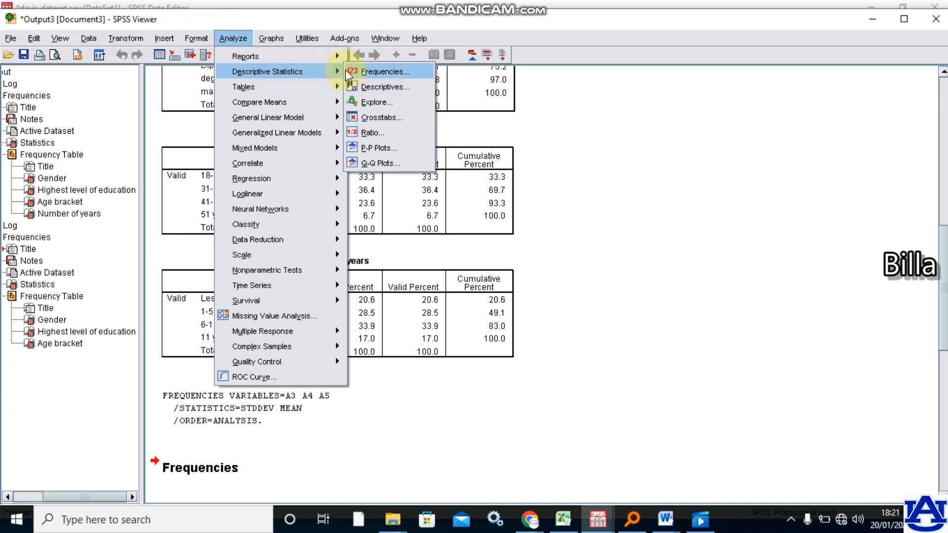
pyautogui.click(389, 88)
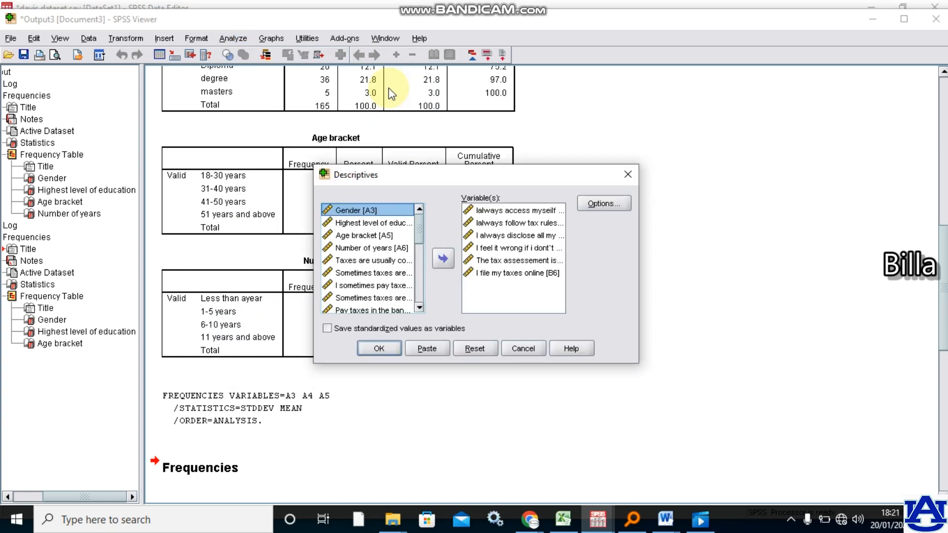
pyautogui.click(477, 213)
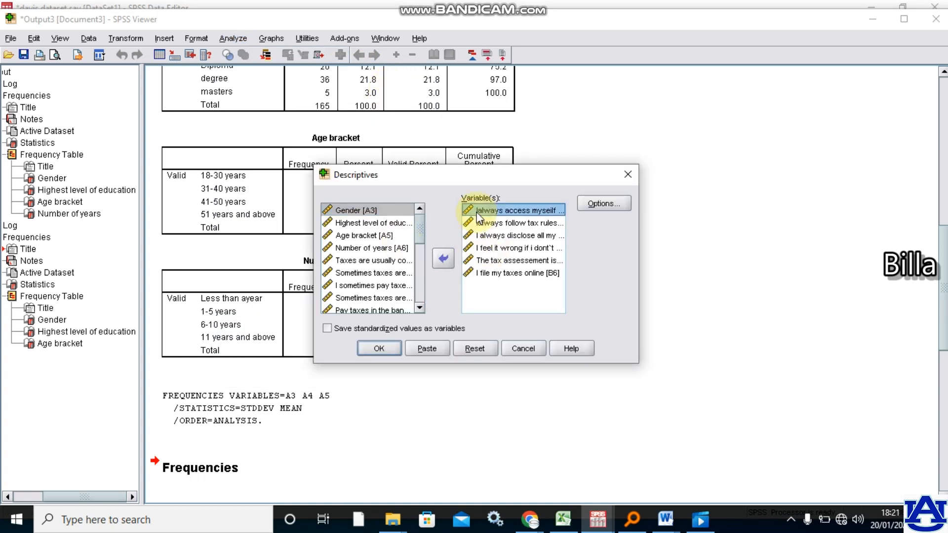
pyautogui.hotkey('ctrl', 'a')
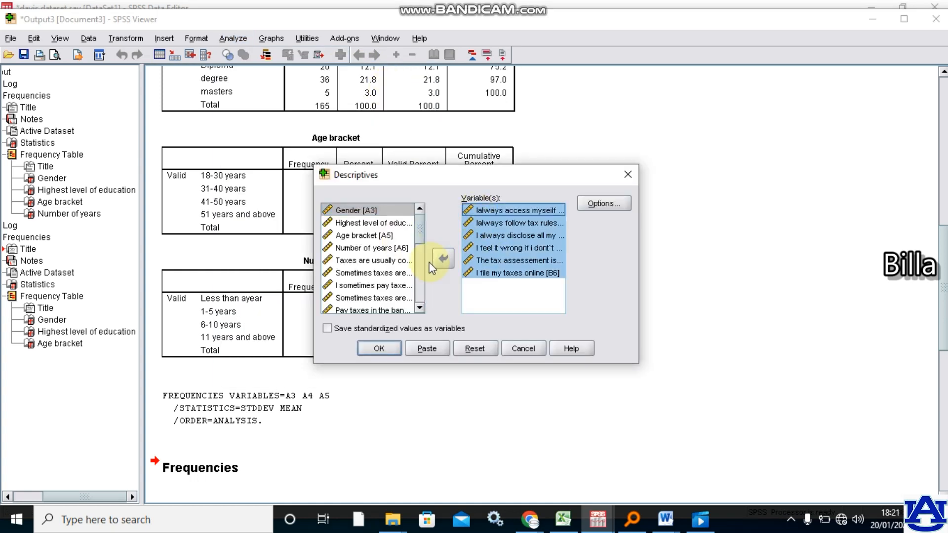
pyautogui.click(442, 258)
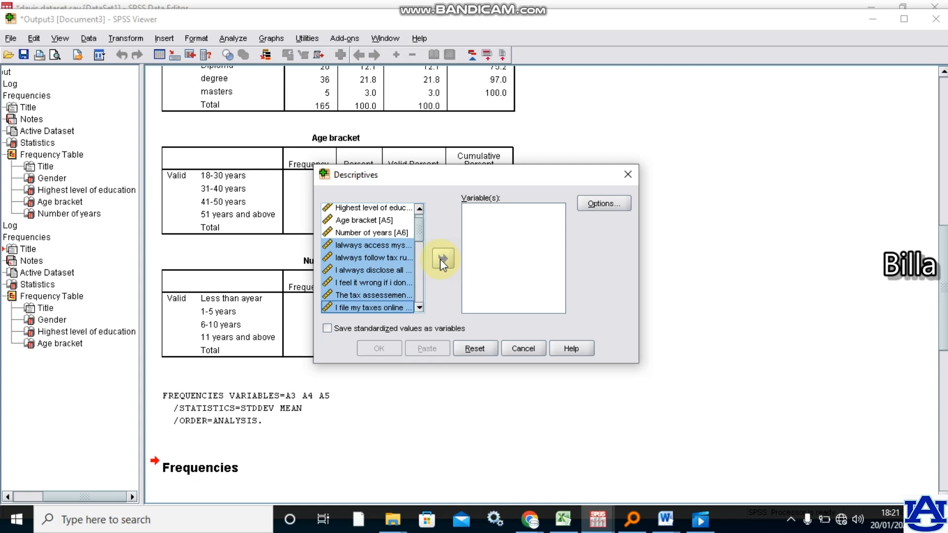
pyautogui.click(371, 248)
pyautogui.keyDown('shift'); pyautogui.click(366, 257); pyautogui.keyUp('shift')
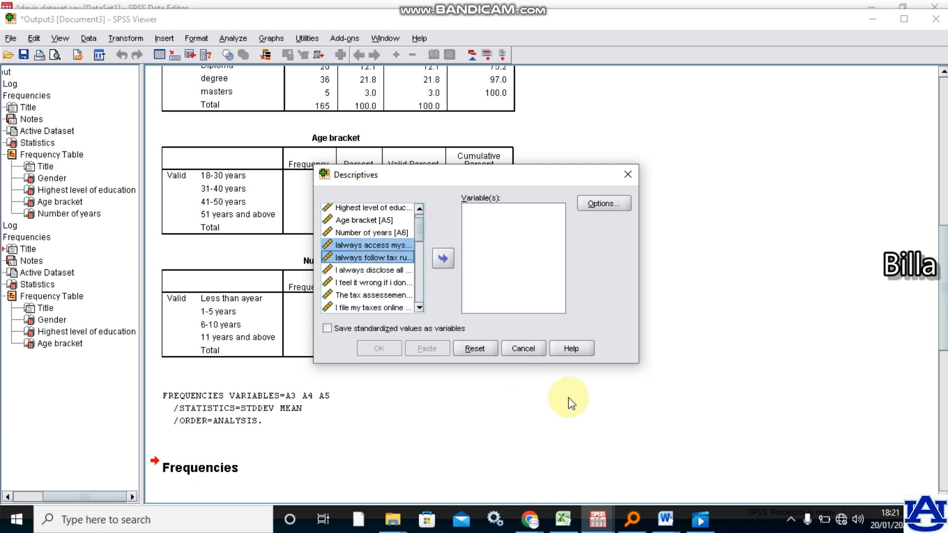
# - In the Tax 4 & 5 Word document, find the questionnaire's Section B: Tax assessment and highlight item codes B1 to B6
pyautogui.click(668, 517)
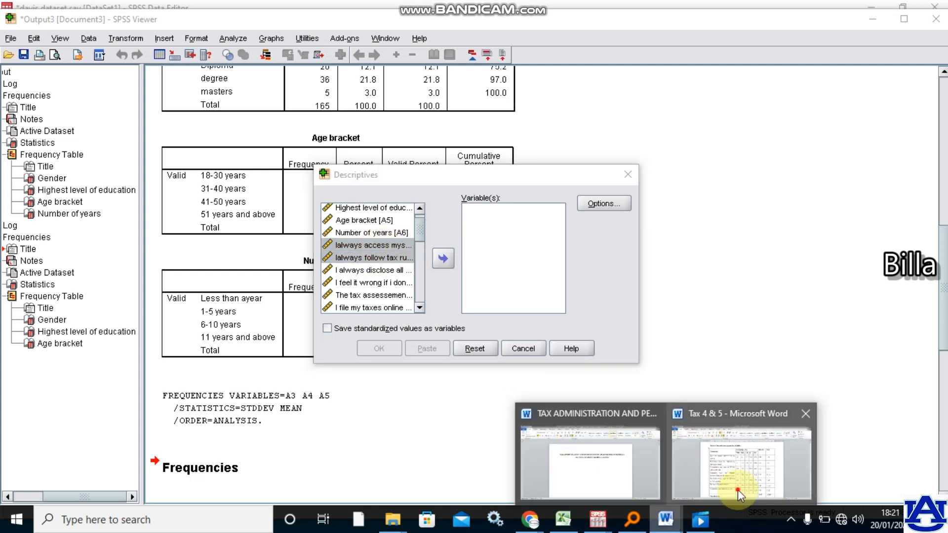
pyautogui.click(738, 490)
pyautogui.moveTo(943, 312); pyautogui.dragTo(943, 424)
pyautogui.click(944, 449)
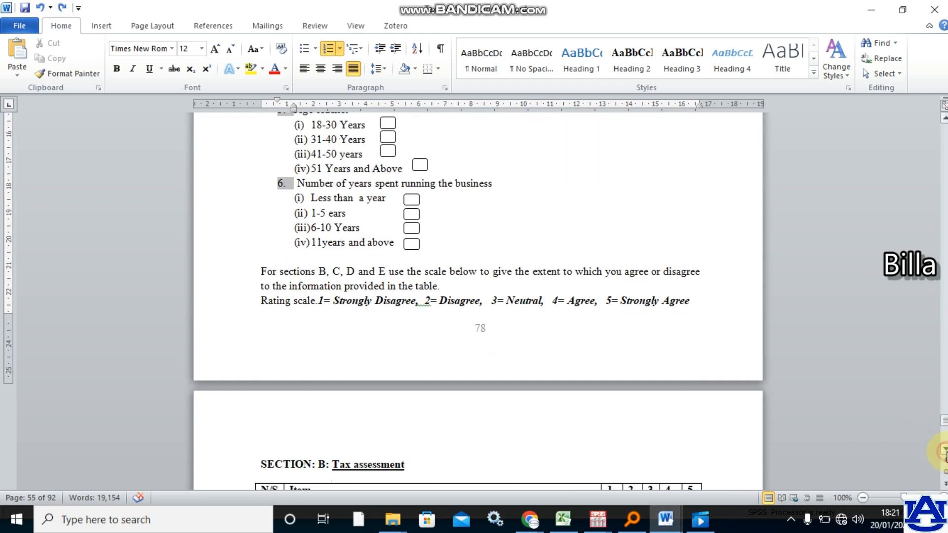
pyautogui.click(944, 450)
pyautogui.click(944, 449)
pyautogui.scroll(-5, 944, 449)
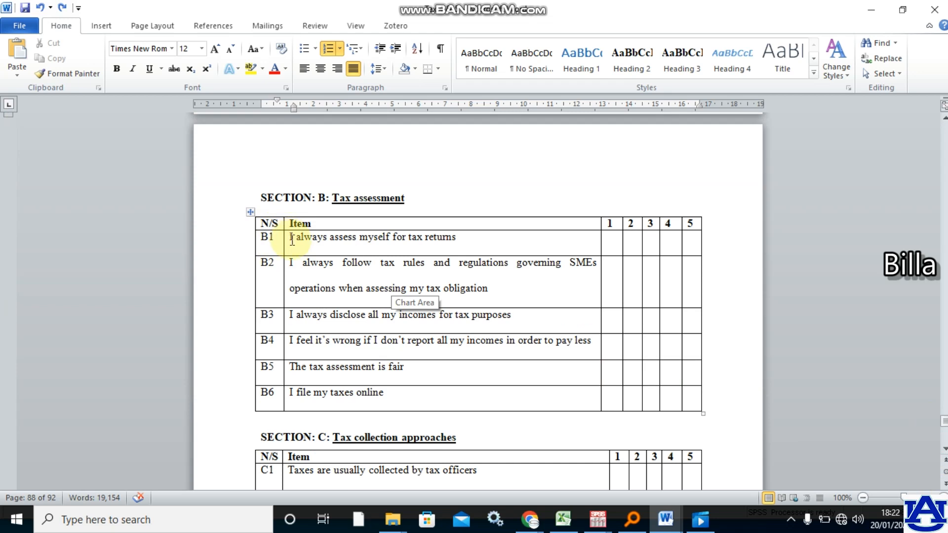
pyautogui.moveTo(263, 237); pyautogui.dragTo(263, 406)
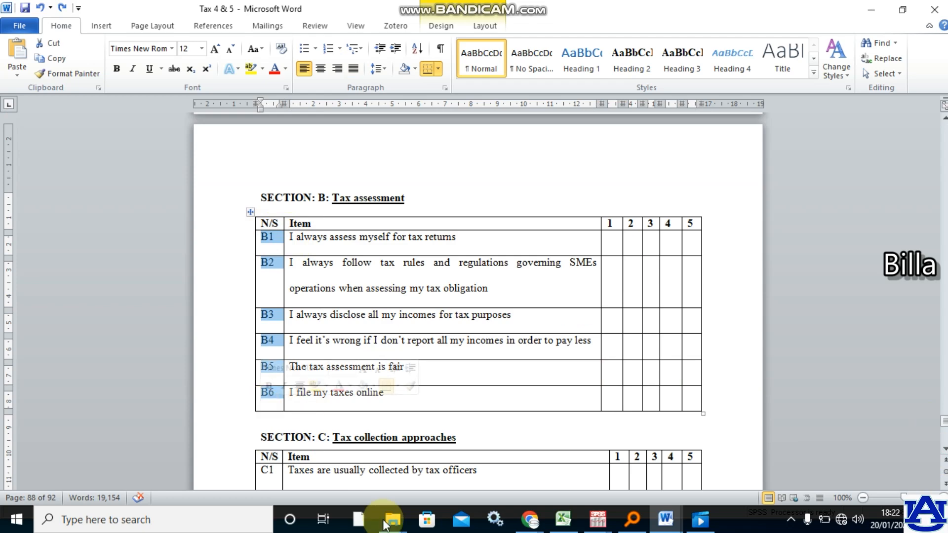
# - Switch to the SPSS dataset and review the variable definitions from the first row
pyautogui.click(597, 525)
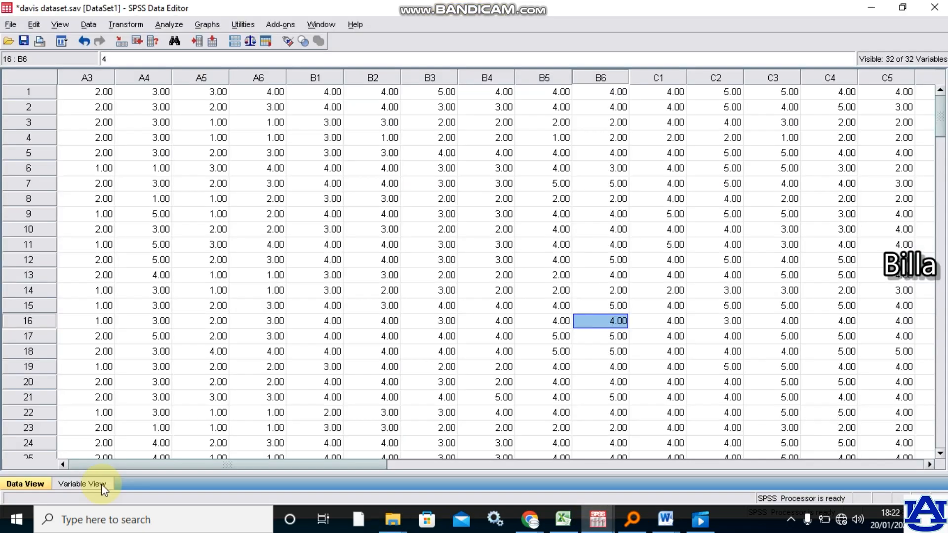
pyautogui.click(79, 483)
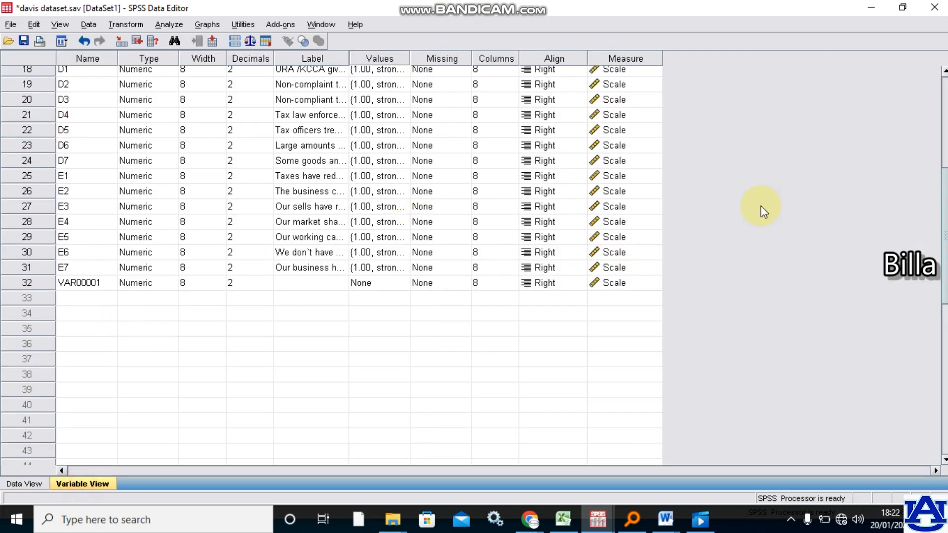
pyautogui.scroll(6, 944, 192)
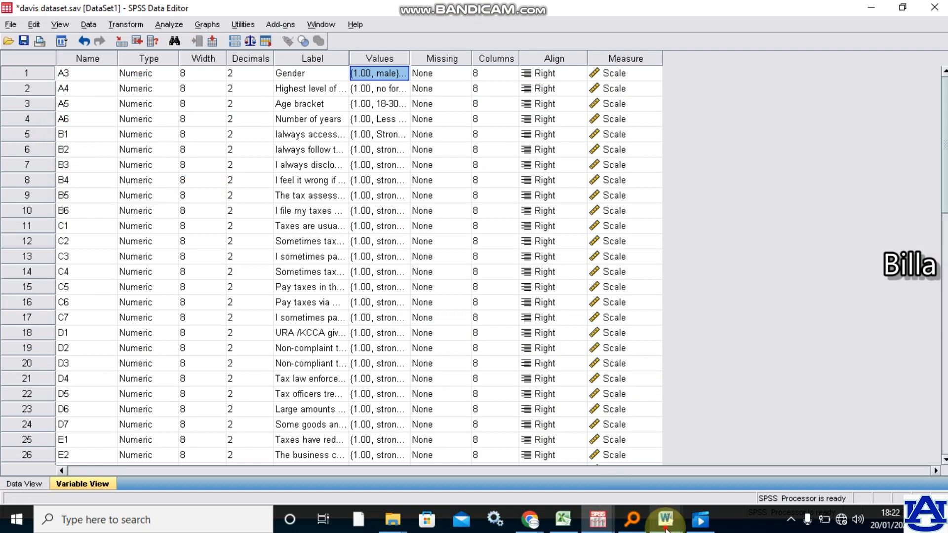
pyautogui.moveTo(602, 528)
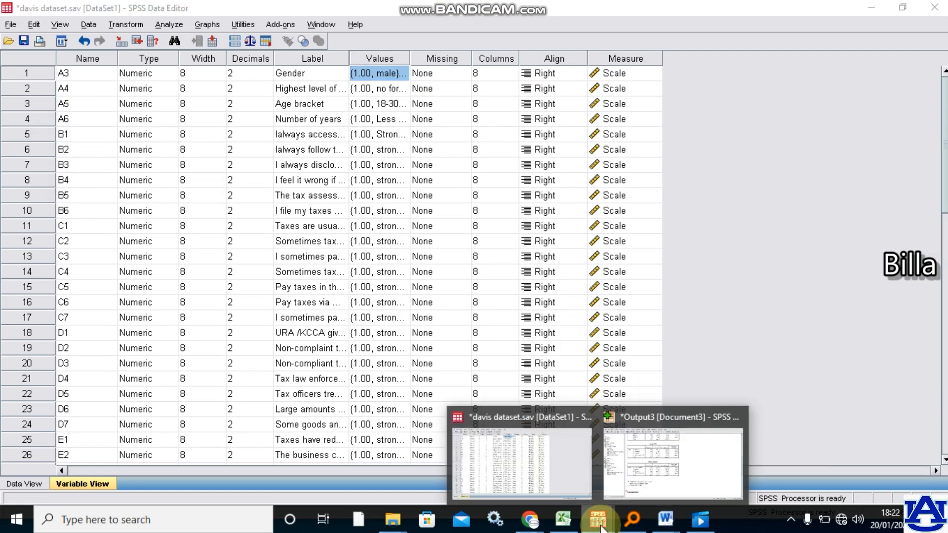
pyautogui.click(543, 470)
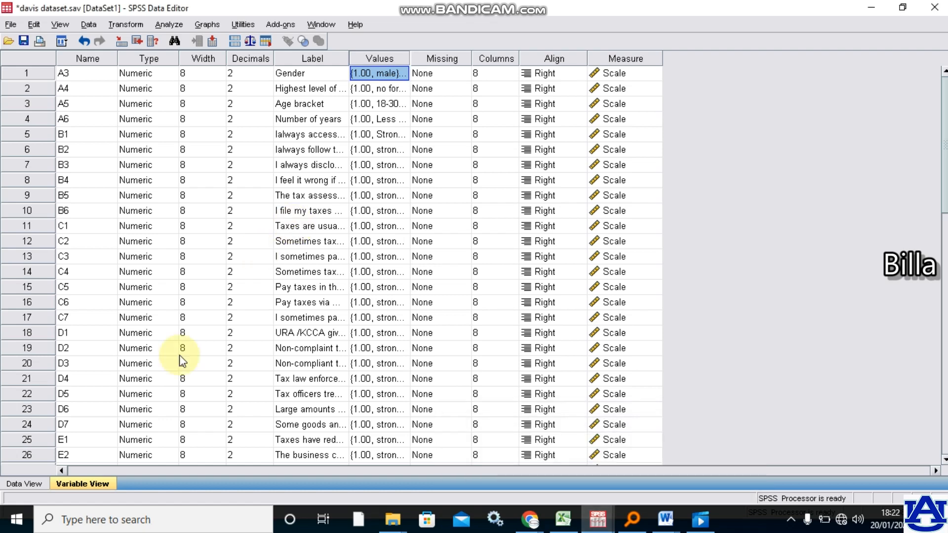
# - Start another Descriptives analysis from the SPSS dataset
pyautogui.click(164, 23)
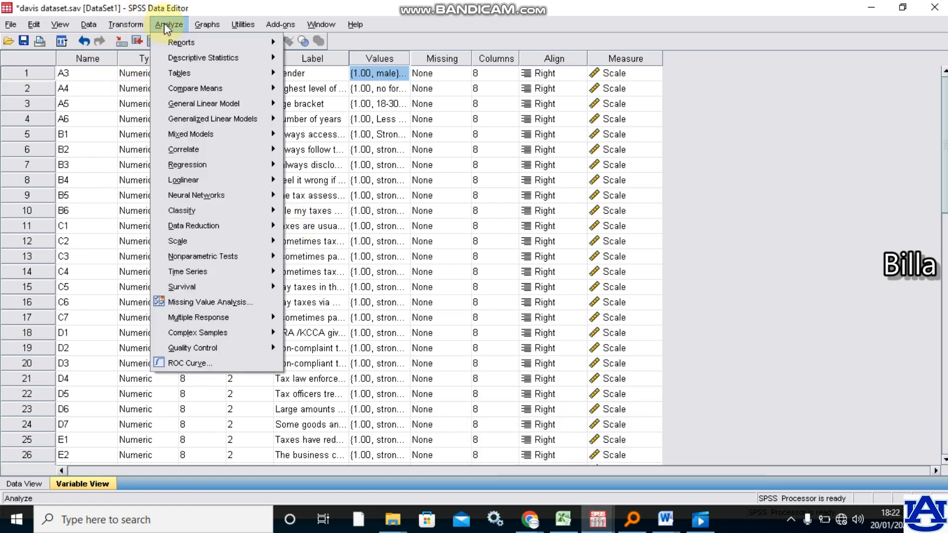
pyautogui.moveTo(198, 58)
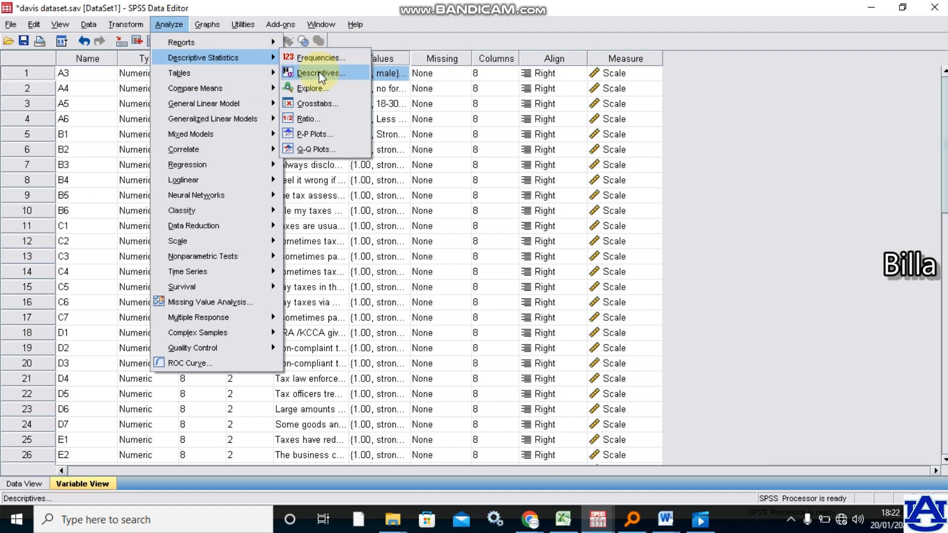
pyautogui.click(321, 75)
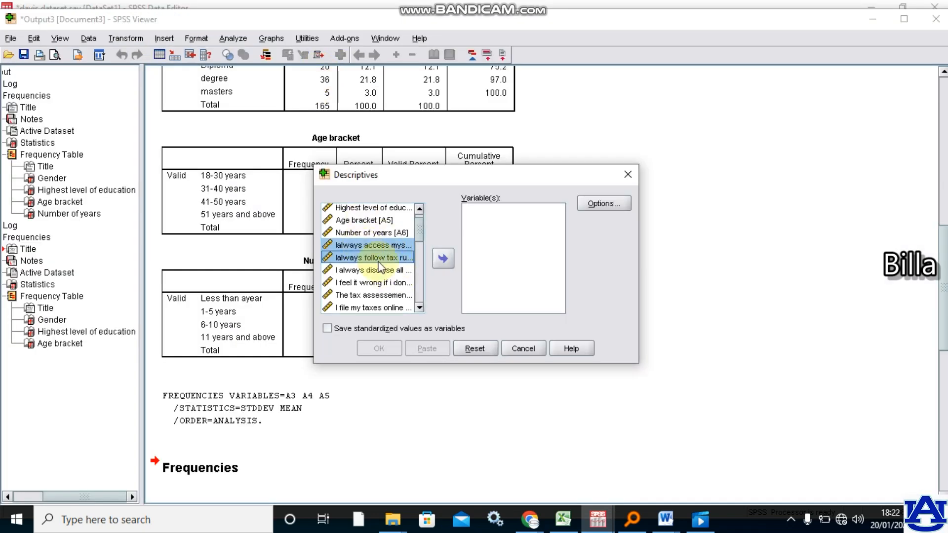
pyautogui.keyDown('ctrl'); pyautogui.click(372, 272); pyautogui.keyUp('ctrl')
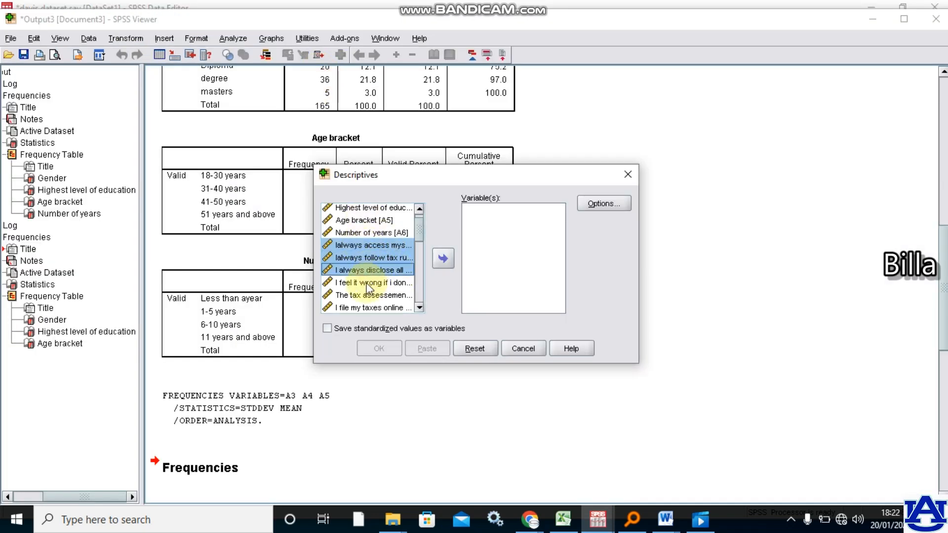
pyautogui.keyDown('ctrl'); pyautogui.click(367, 283); pyautogui.keyUp('ctrl')
pyautogui.keyDown('ctrl'); pyautogui.click(363, 295); pyautogui.keyUp('ctrl')
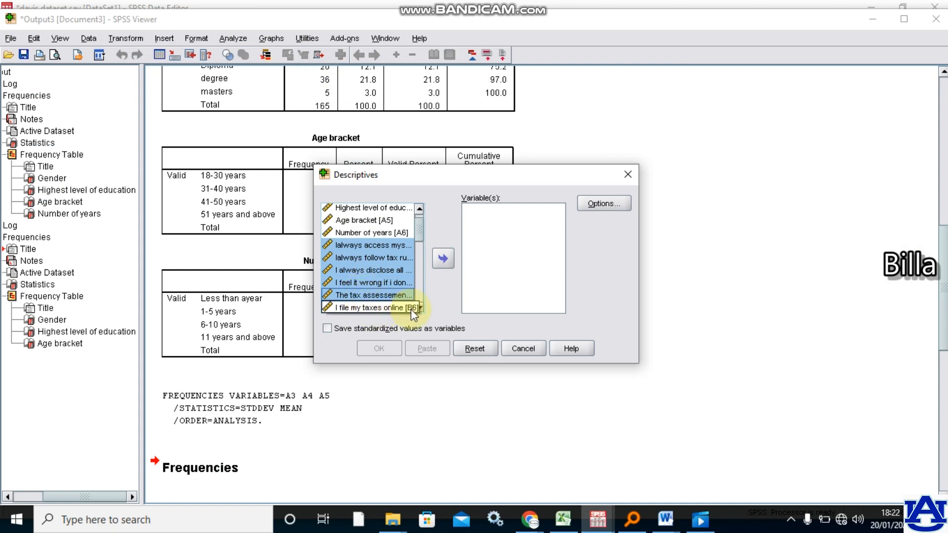
pyautogui.click(384, 308)
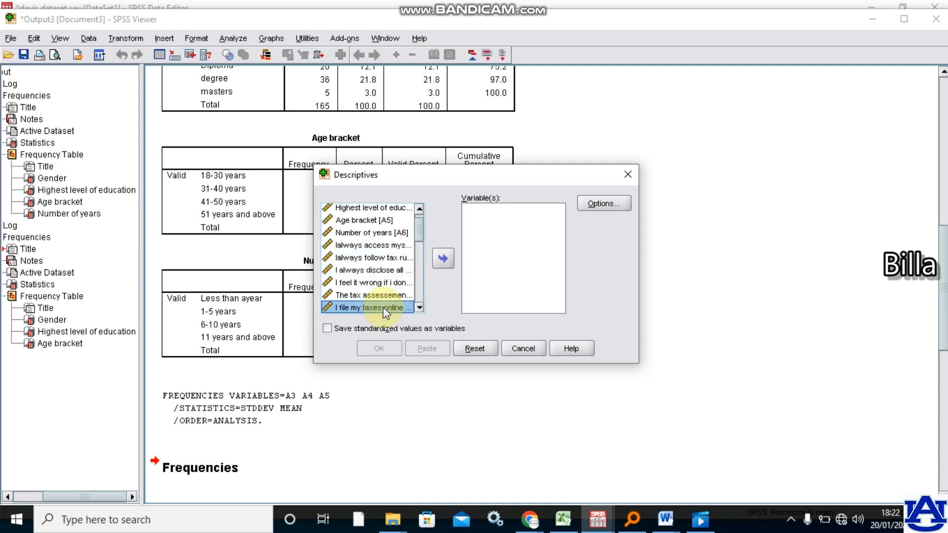
# - Add the six tax assessment statements B1 to B6 as variables of the Descriptives analysis
pyautogui.keyDown('ctrl'); pyautogui.click(351, 244); pyautogui.keyUp('ctrl')
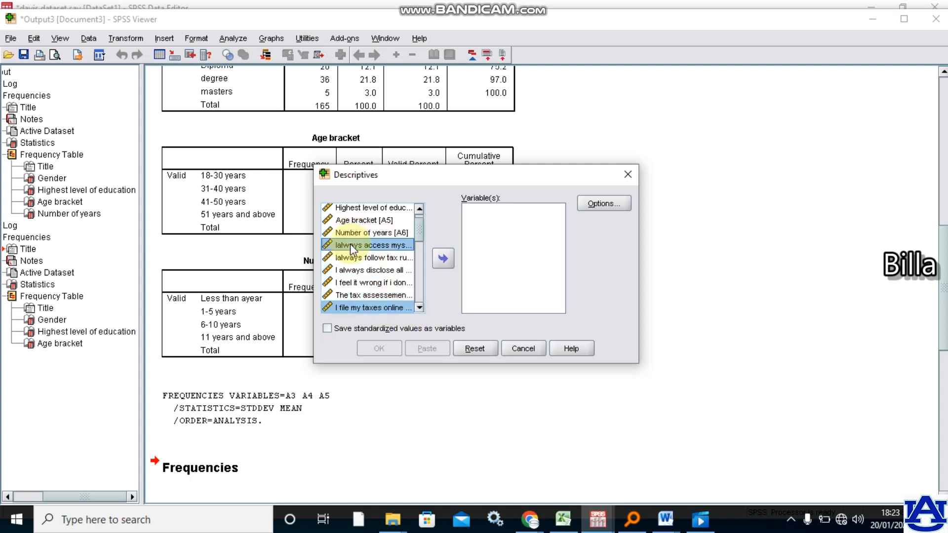
pyautogui.keyDown('ctrl'); pyautogui.click(356, 257); pyautogui.keyUp('ctrl')
pyautogui.keyDown('ctrl'); pyautogui.click(354, 270); pyautogui.keyUp('ctrl')
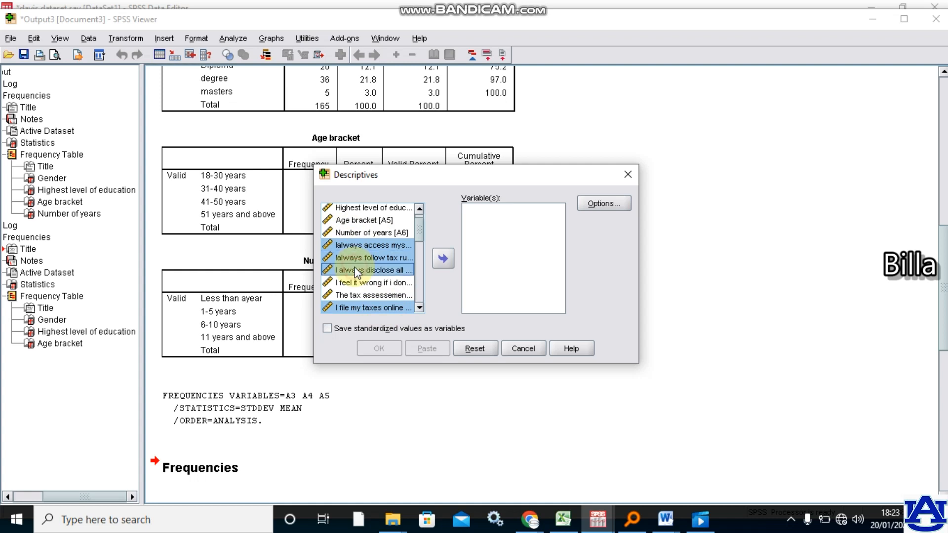
pyautogui.keyDown('ctrl'); pyautogui.click(364, 309); pyautogui.keyUp('ctrl')
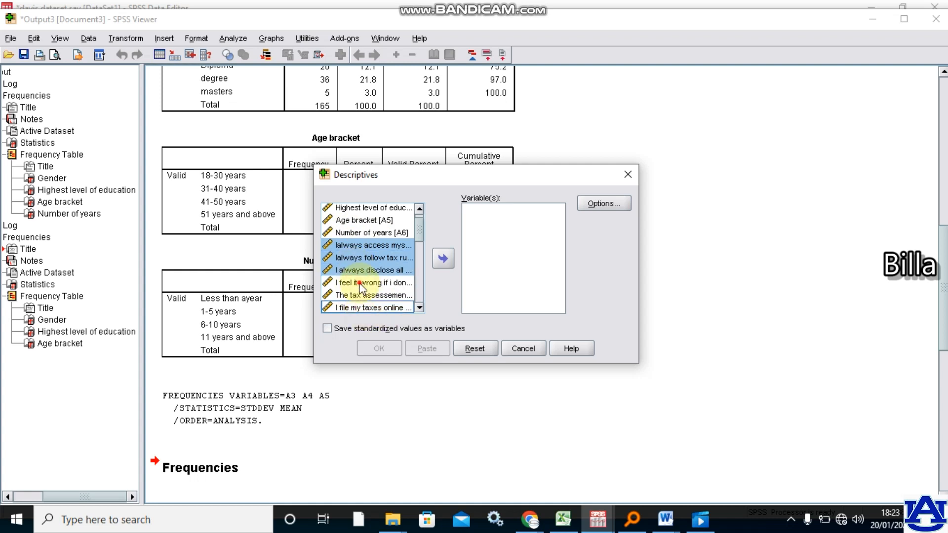
pyautogui.keyDown('ctrl'); pyautogui.click(359, 284); pyautogui.keyUp('ctrl')
pyautogui.keyDown('ctrl'); pyautogui.click(359, 295); pyautogui.keyUp('ctrl')
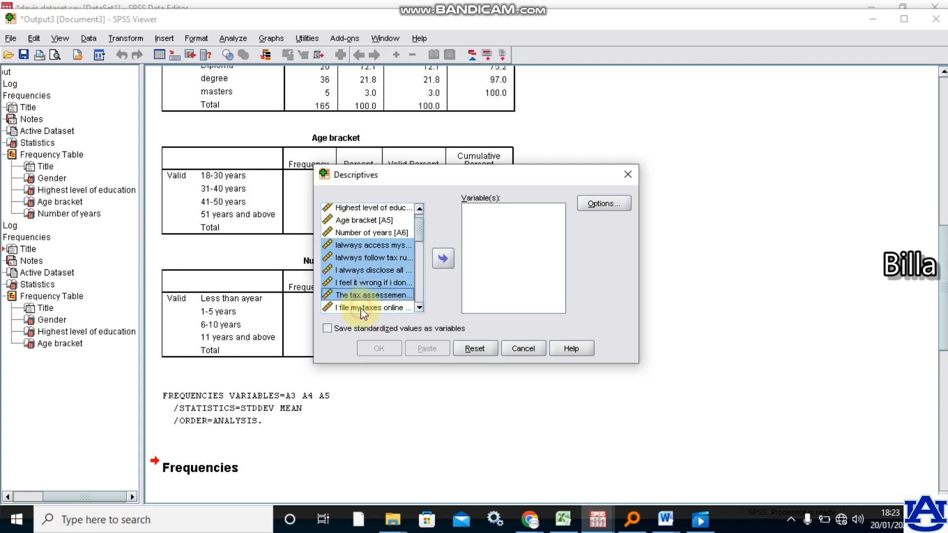
pyautogui.keyDown('ctrl'); pyautogui.click(360, 307); pyautogui.keyUp('ctrl')
pyautogui.click(443, 259)
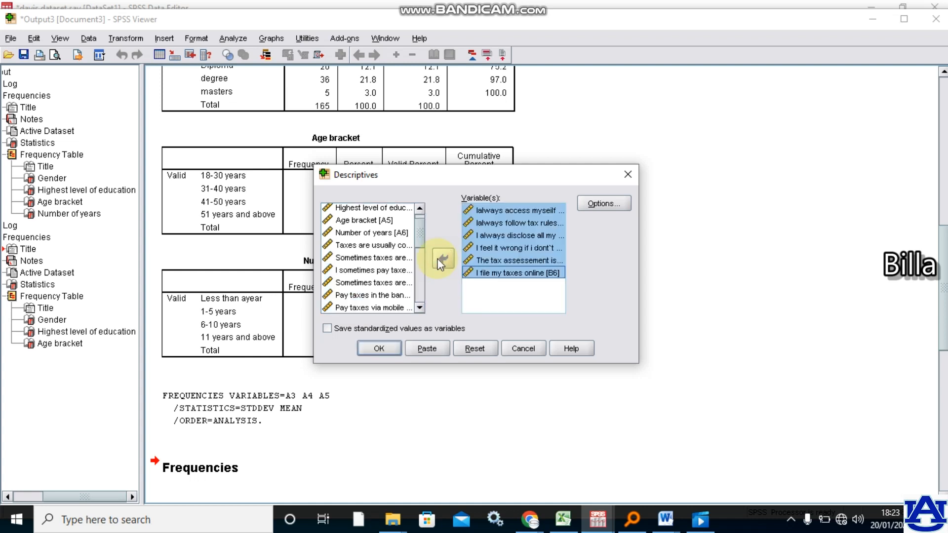
# - Exclude Minimum and Maximum from the statistics, keeping Mean and Std. deviation, and run the Descriptives analysis
pyautogui.click(603, 202)
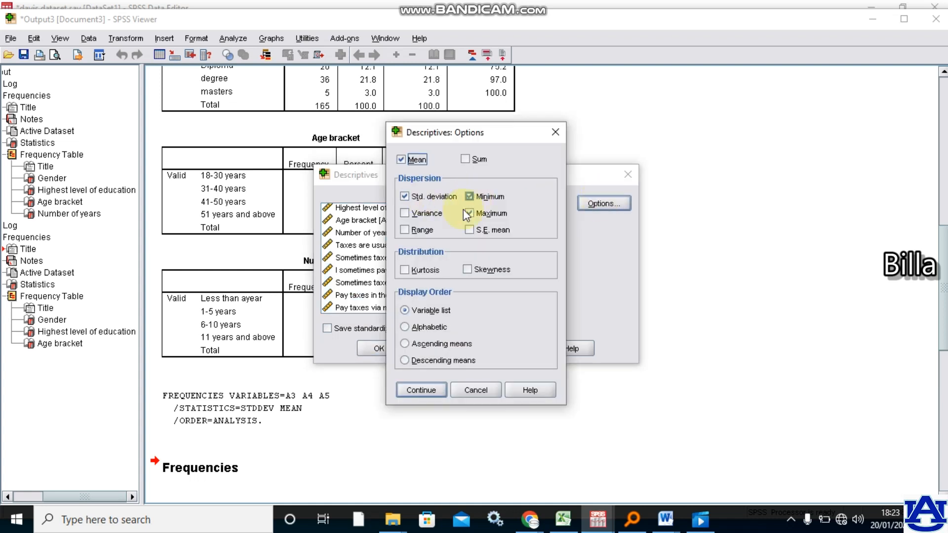
pyautogui.click(470, 197)
pyautogui.click(468, 211)
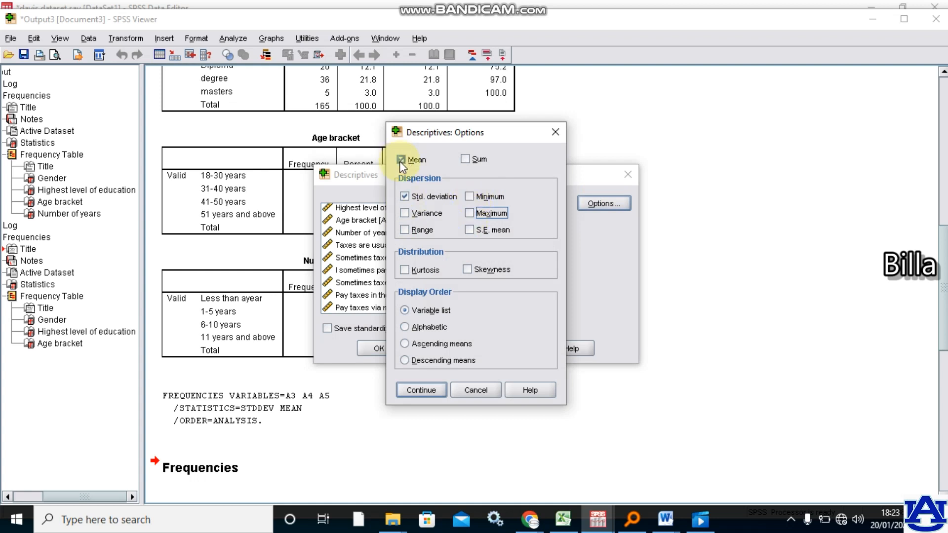
pyautogui.click(424, 392)
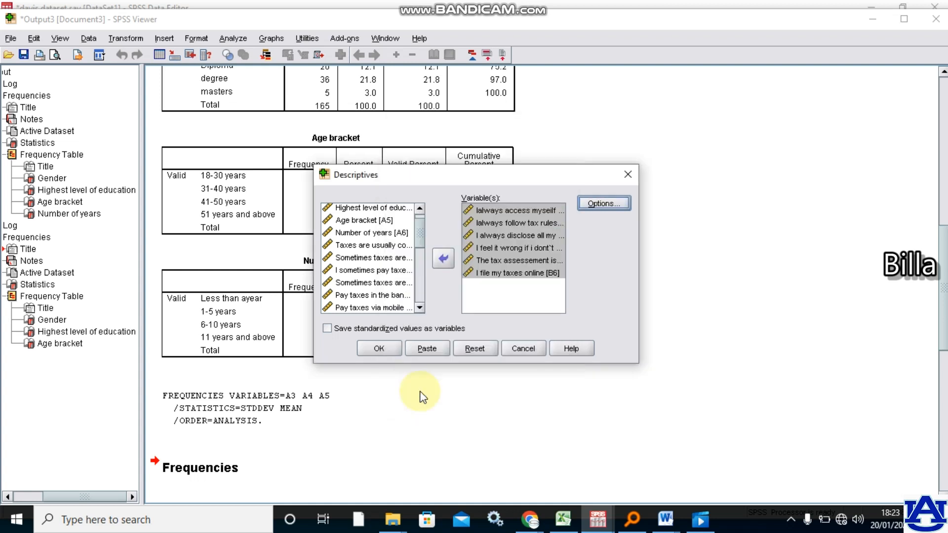
pyautogui.click(378, 349)
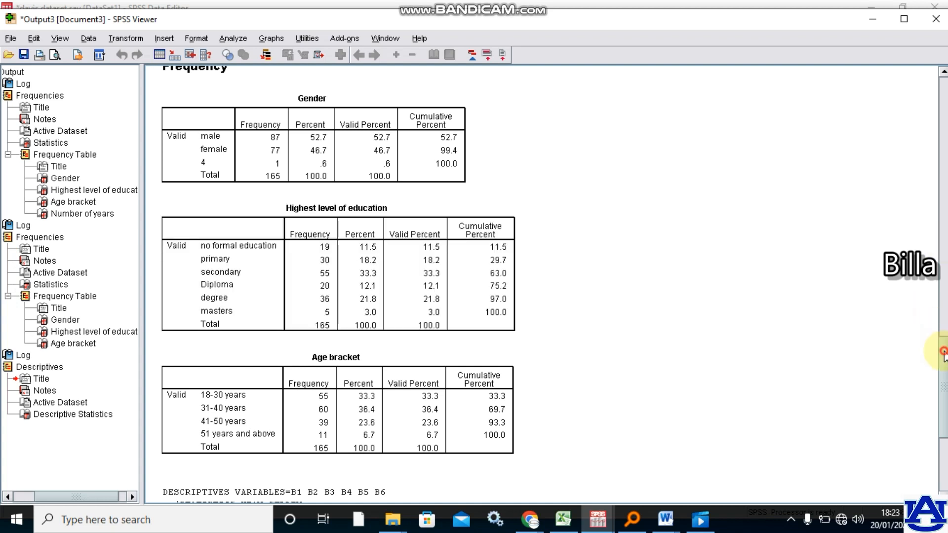
# - Find the Descriptive Statistics table for the tax assessment statements in the output, examine it and select it
pyautogui.moveTo(943, 351); pyautogui.dragTo(944, 443)
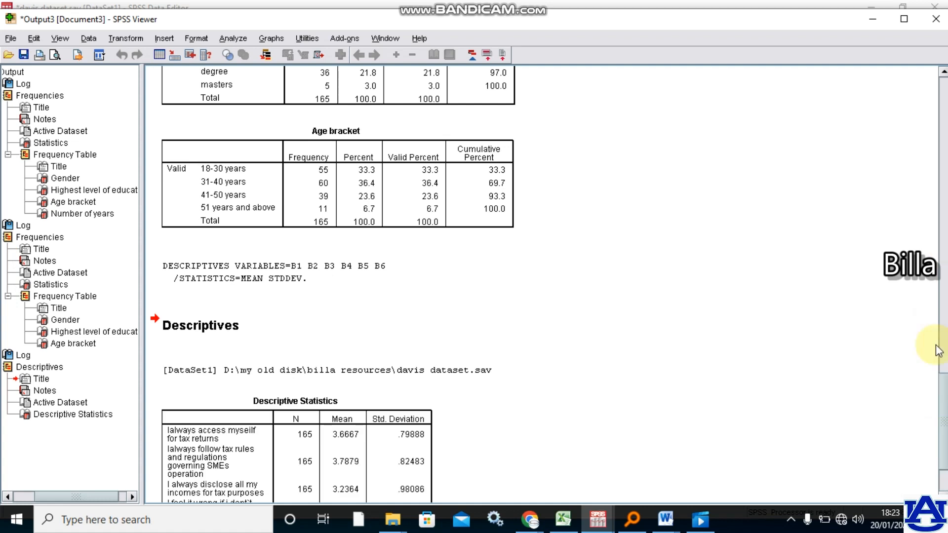
pyautogui.moveTo(943, 401); pyautogui.dragTo(943, 434)
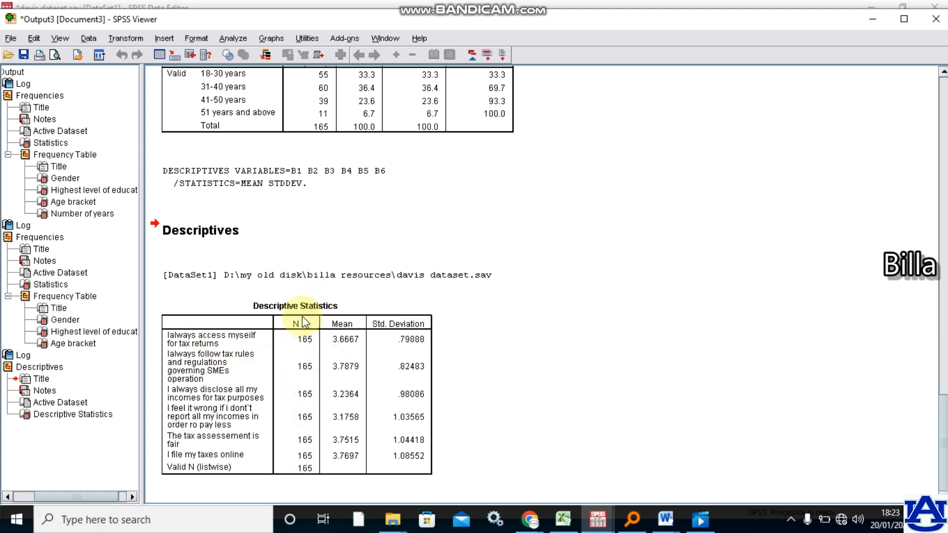
pyautogui.click(344, 342)
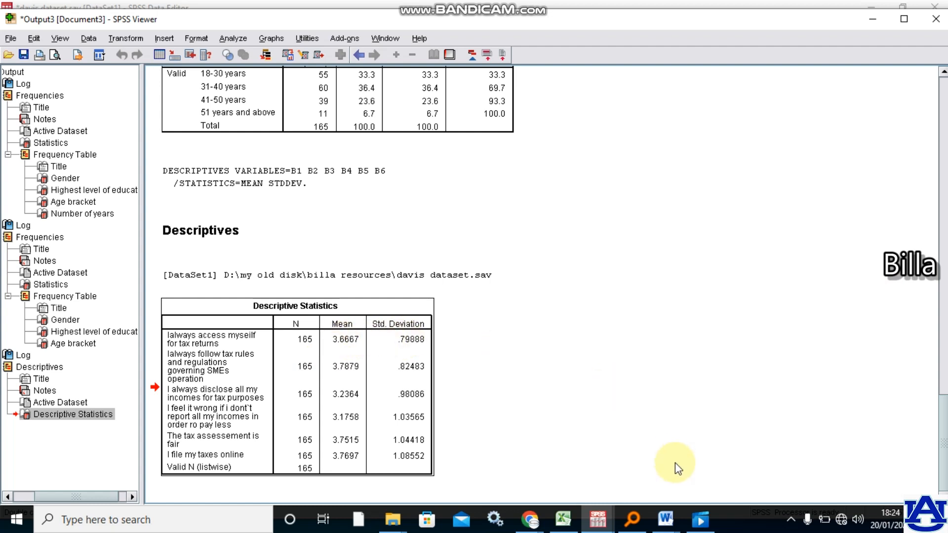
# - Compare the Section B: Tax assessment items in the Tax 4 & 5 Word document with the SPSS Descriptive Statistics table, opening that table for editing
pyautogui.moveTo(666, 522)
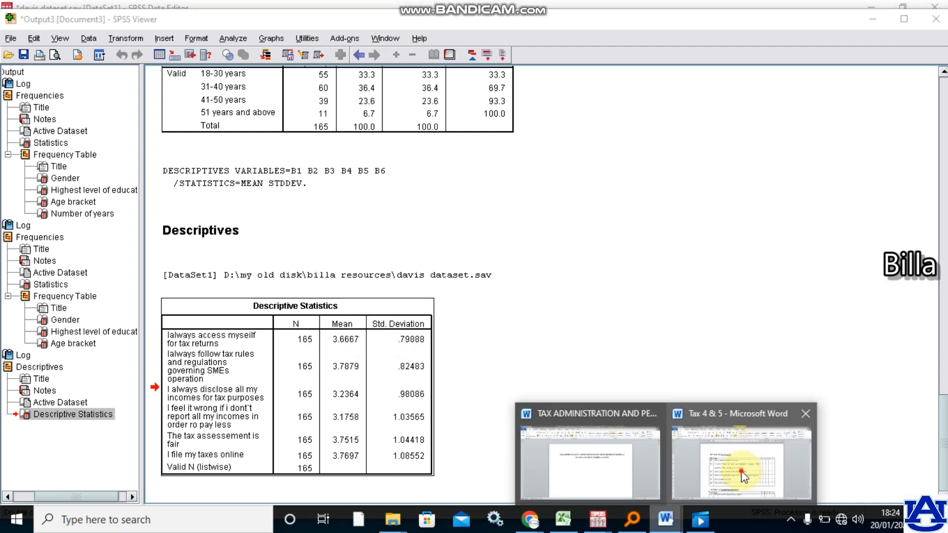
pyautogui.click(743, 477)
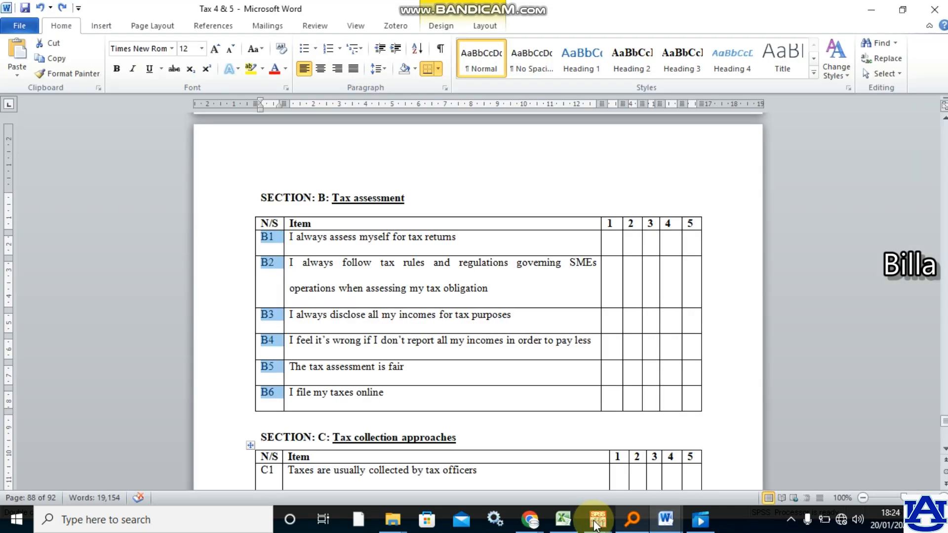
pyautogui.moveTo(597, 520)
pyautogui.click(636, 489)
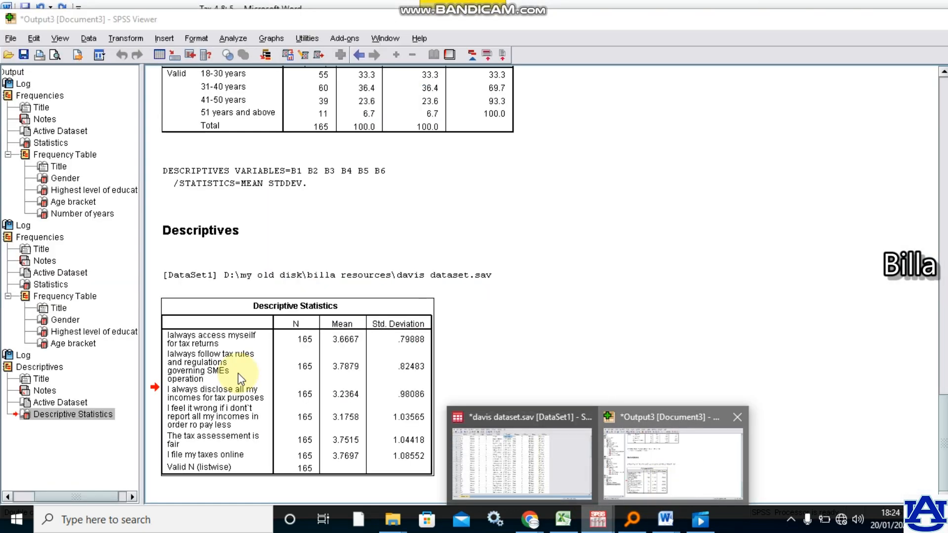
pyautogui.doubleClick(216, 359)
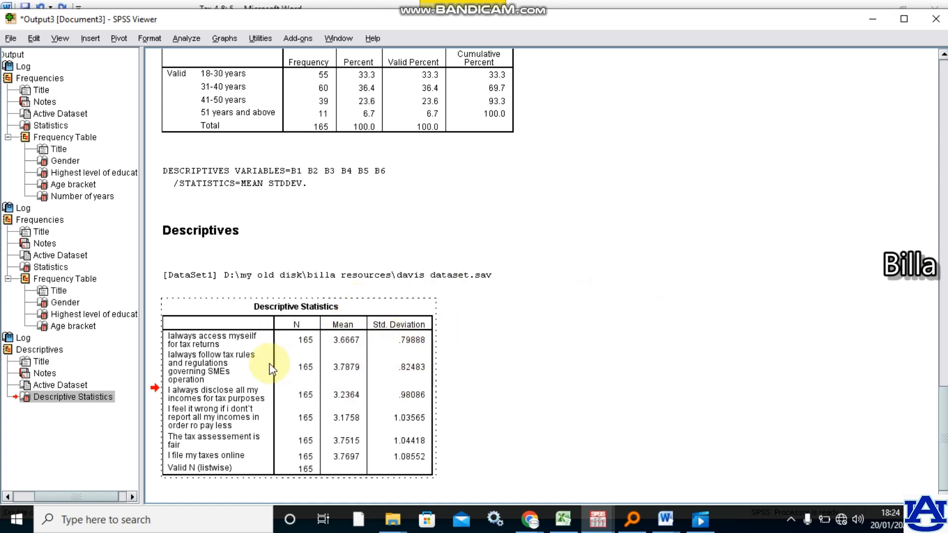
# - Switch to the Tax 4 & 5 Word document, review the percentage, MEAN and S.D columns of Table 7, and go to the correlations in Table 8
pyautogui.click(667, 522)
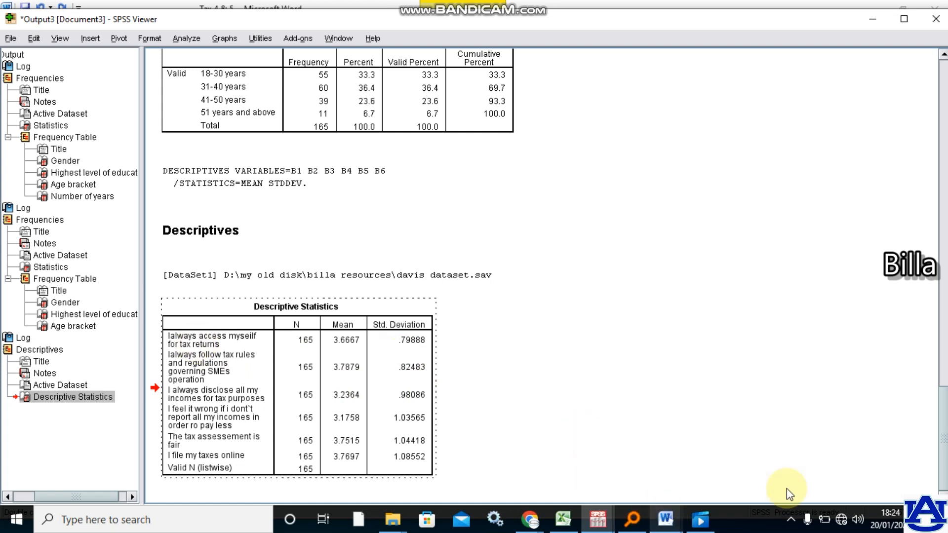
pyautogui.click(740, 459)
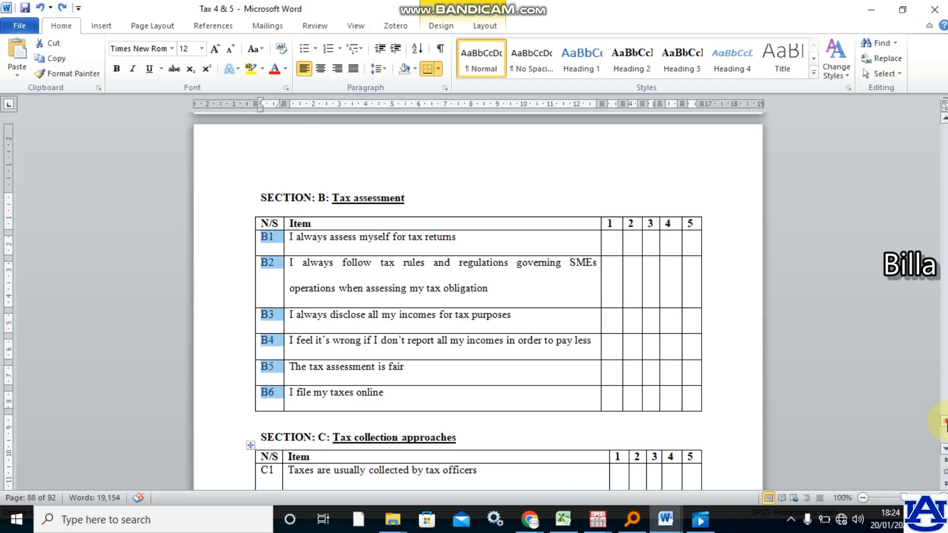
pyautogui.moveTo(946, 420); pyautogui.dragTo(940, 297)
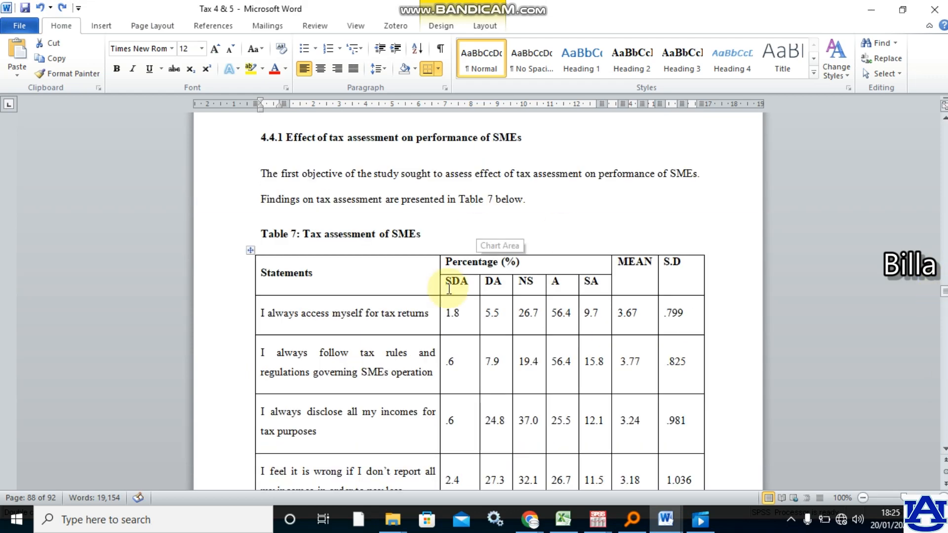
pyautogui.moveTo(447, 281); pyautogui.dragTo(595, 420)
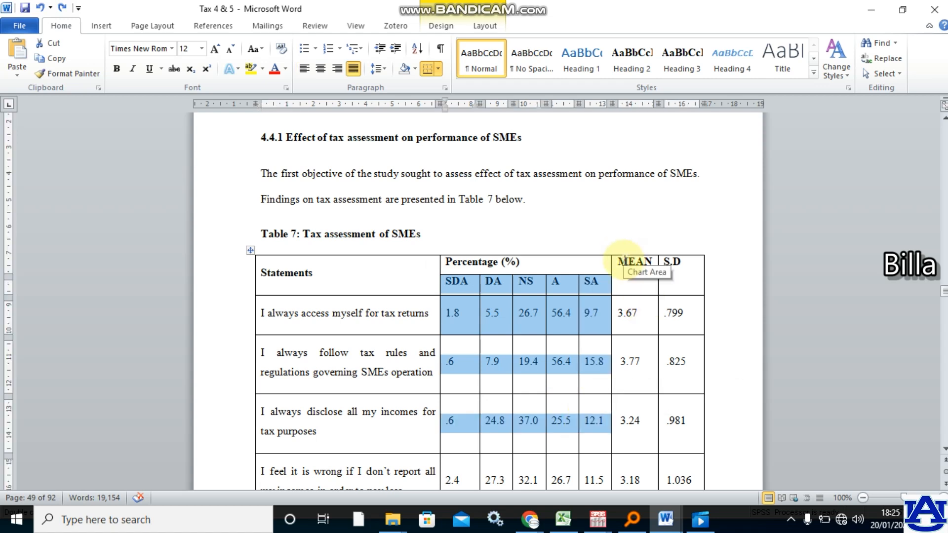
pyautogui.moveTo(625, 261); pyautogui.dragTo(666, 420)
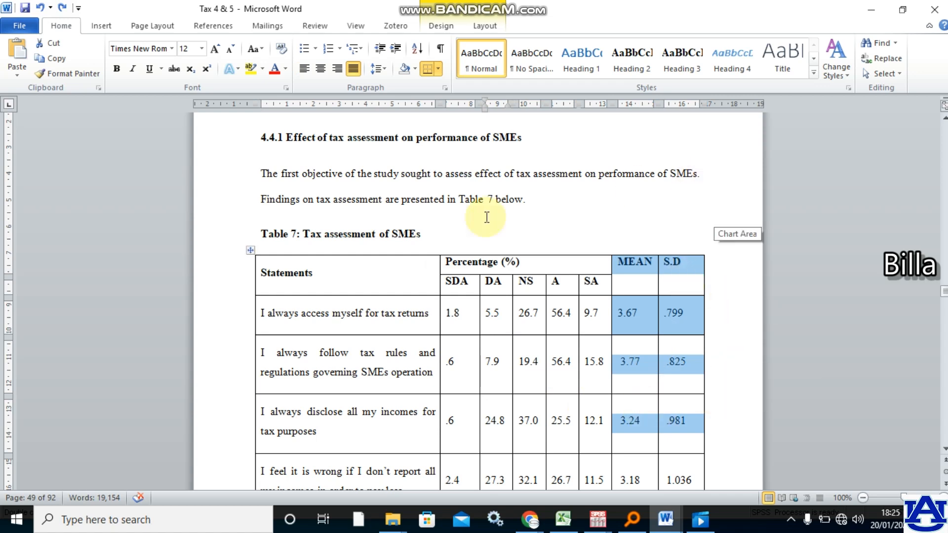
pyautogui.click(521, 206)
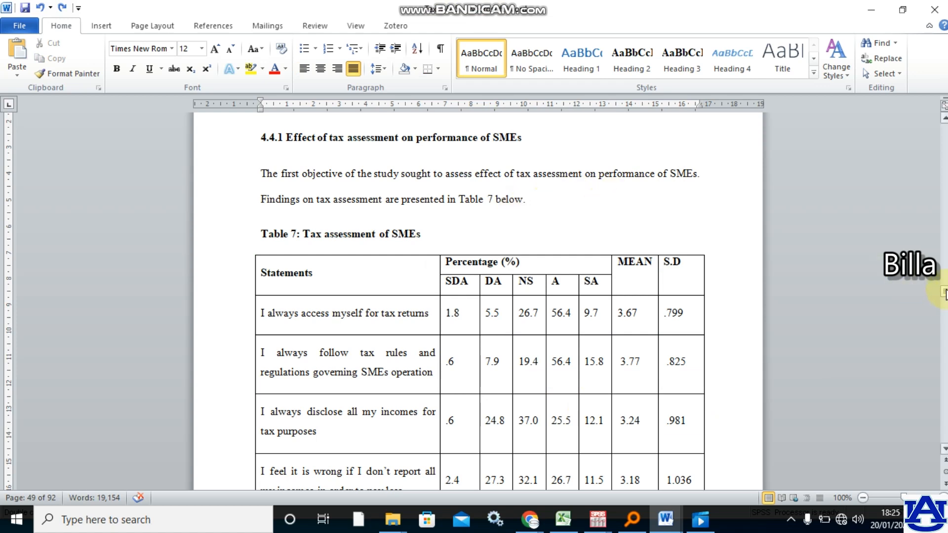
pyautogui.moveTo(945, 295); pyautogui.dragTo(944, 311)
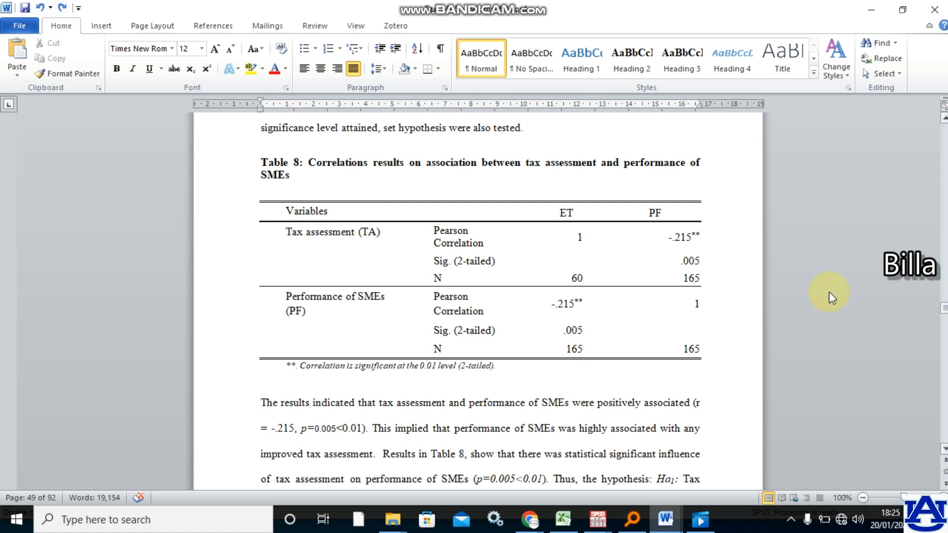